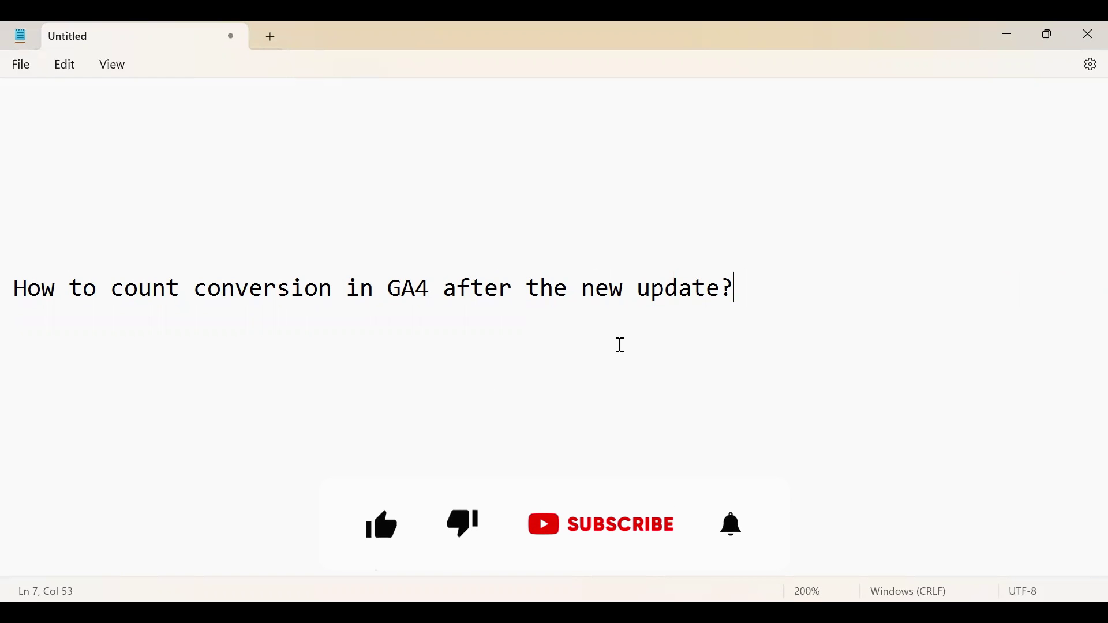
Step: Switch on Mark as conversion for video_complete in the Events list, then go to Conversions
left_click_drag(111, 287, 332, 289)
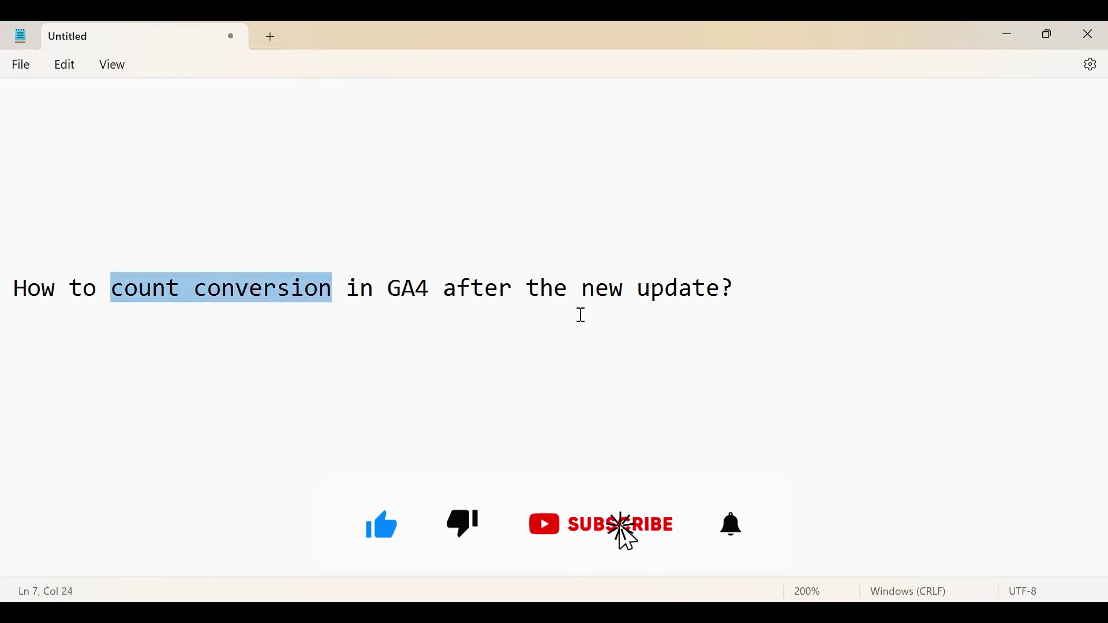
left_click(734, 289)
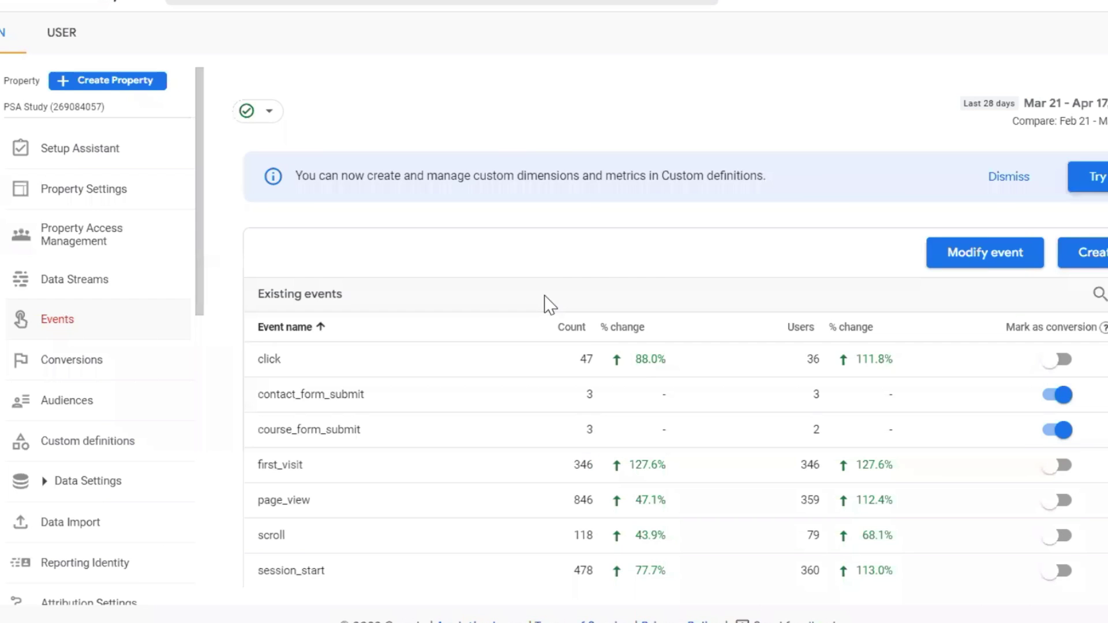
scroll(545, 306, "down", 4)
scroll(547, 303, "up", 4)
scroll(611, 428, "down", 2)
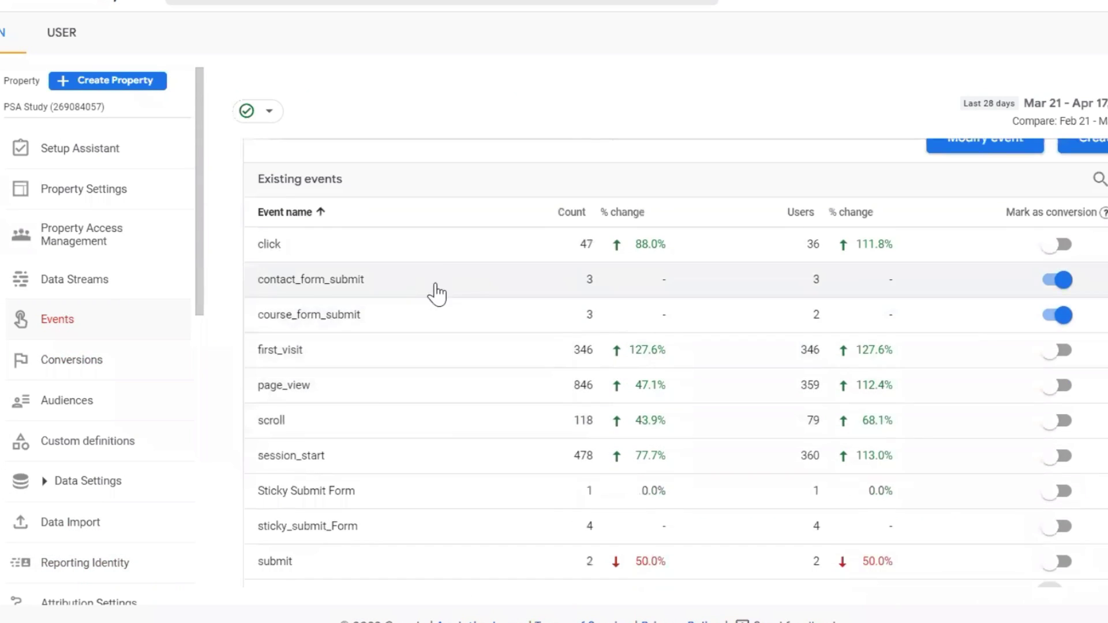
scroll(482, 306, "down", 3)
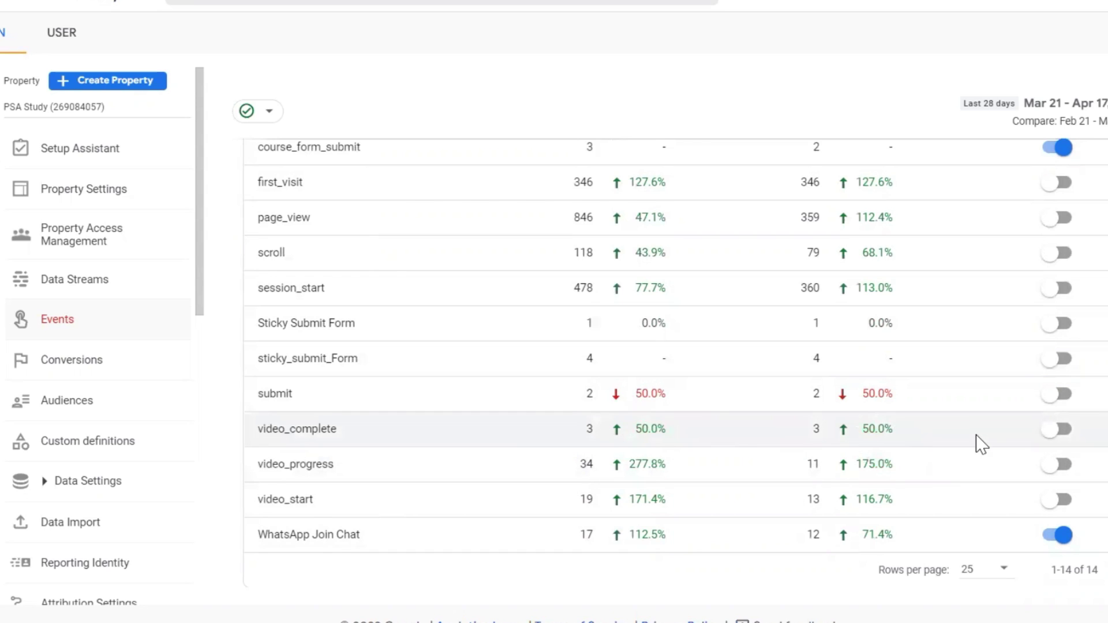
left_click(1065, 428)
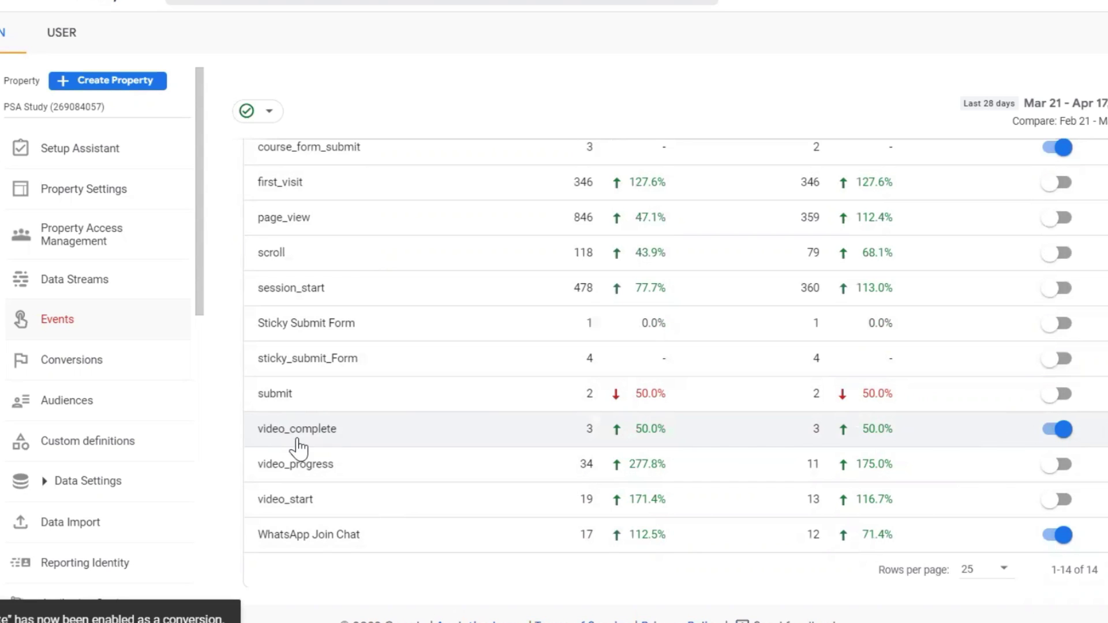
left_click(121, 374)
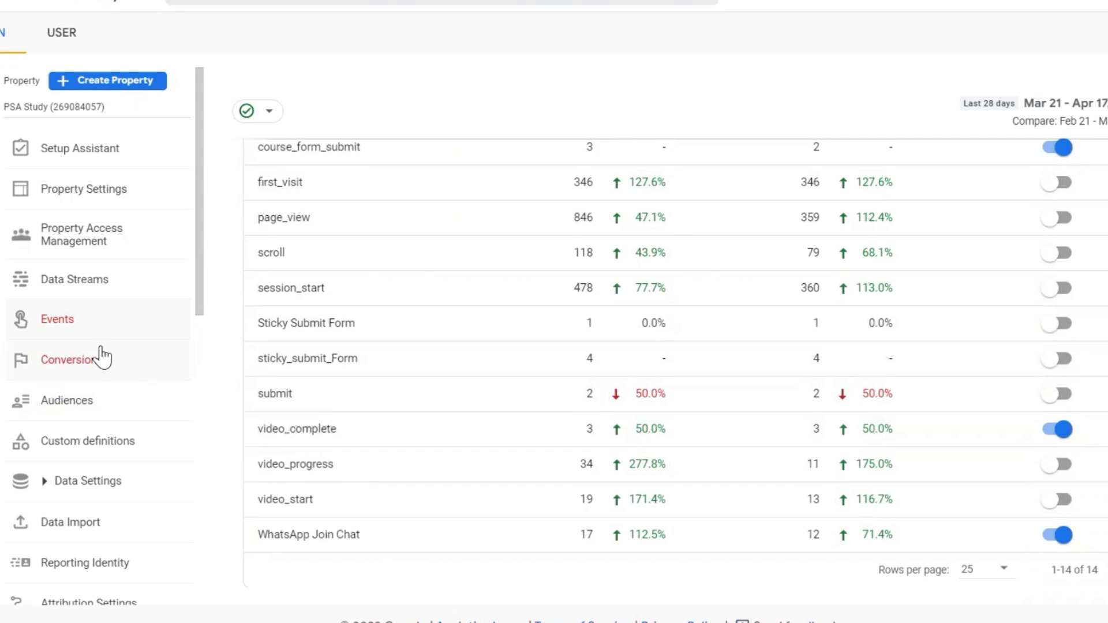
Step: Open the options menu on the video_complete conversion row to reveal Change counting method
left_click(68, 372)
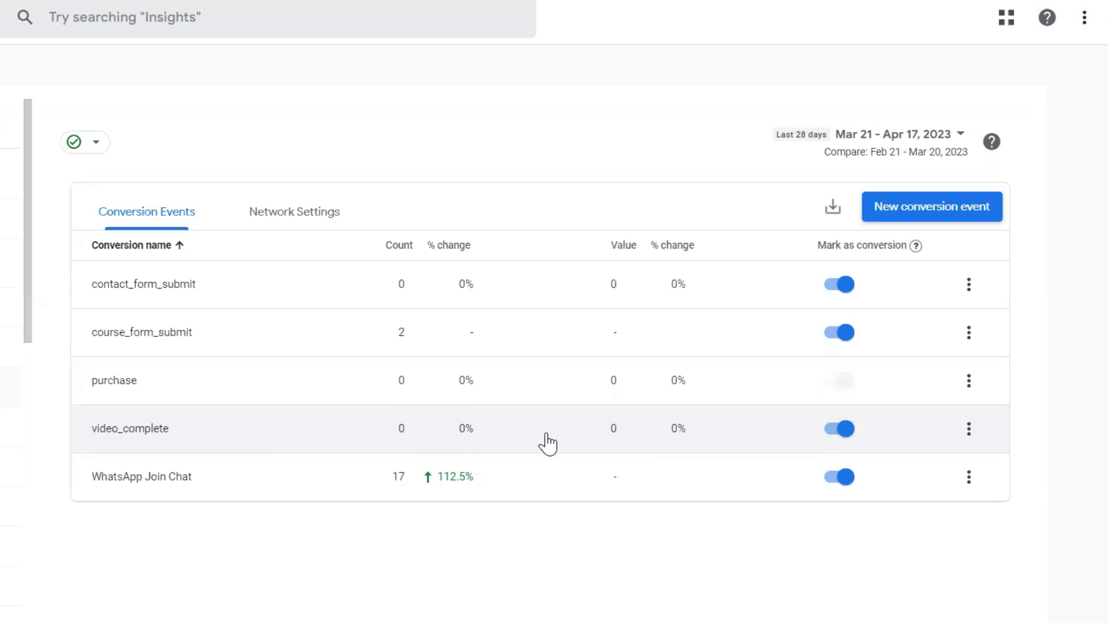
left_click(972, 443)
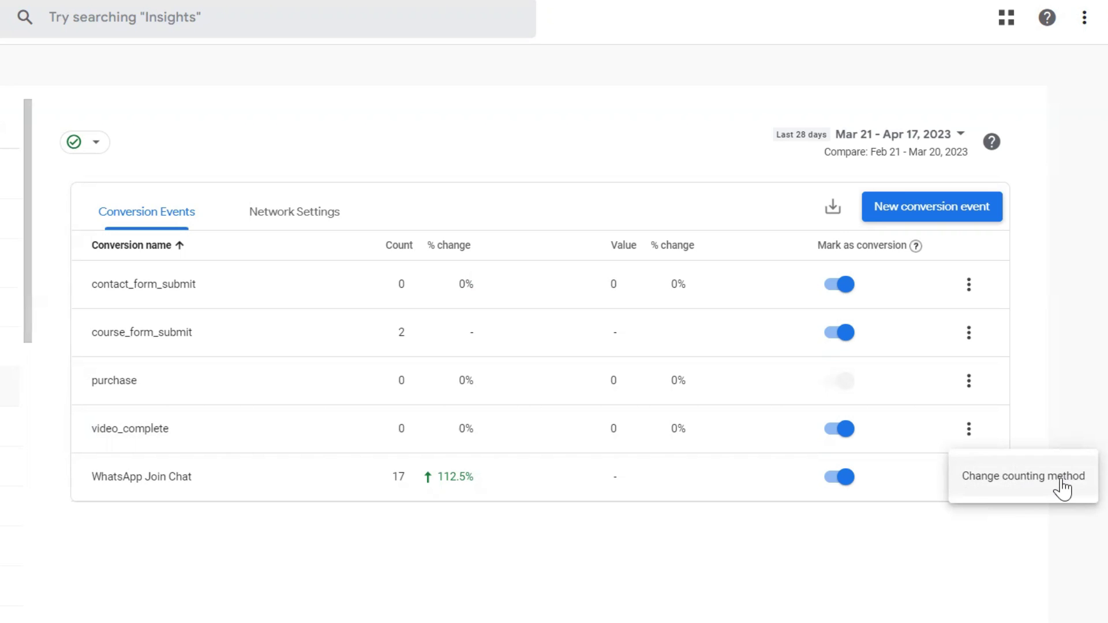
left_click(774, 537)
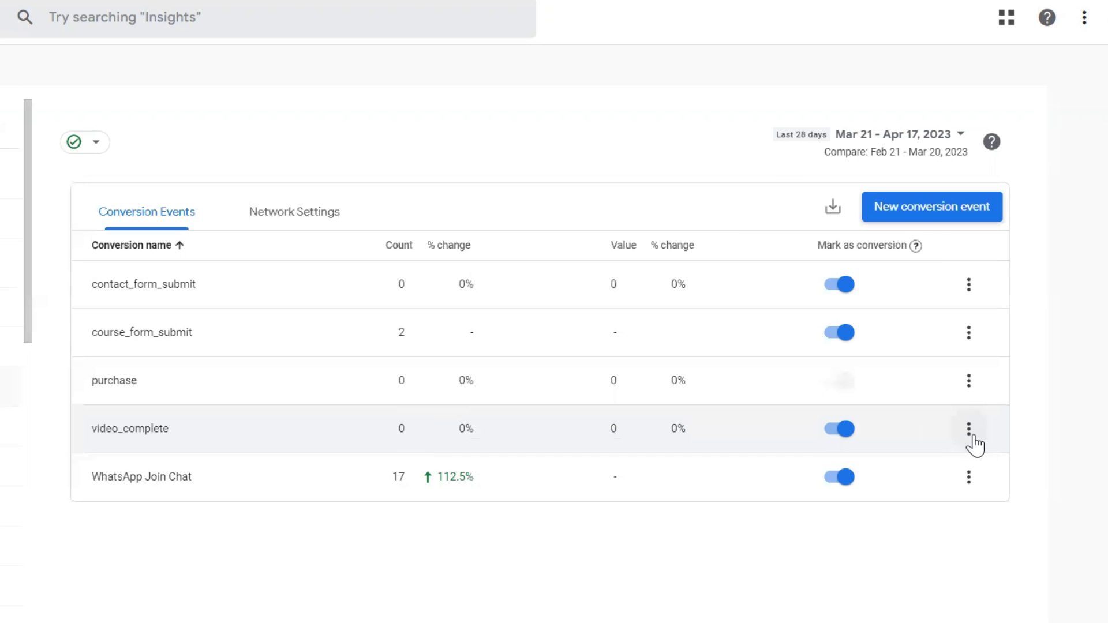
left_click(983, 441)
Step: Open video_complete's counting method panel and highlight the Once per event description and title
left_click(1022, 482)
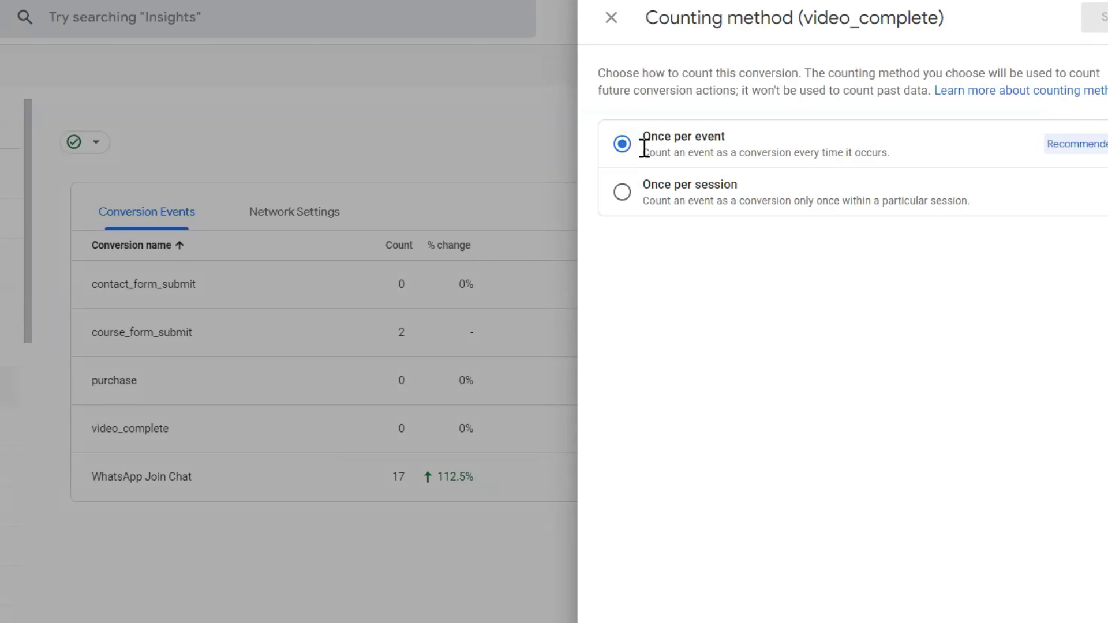
left_click_drag(644, 151, 708, 151)
left_click(686, 157)
left_click_drag(651, 20, 791, 18)
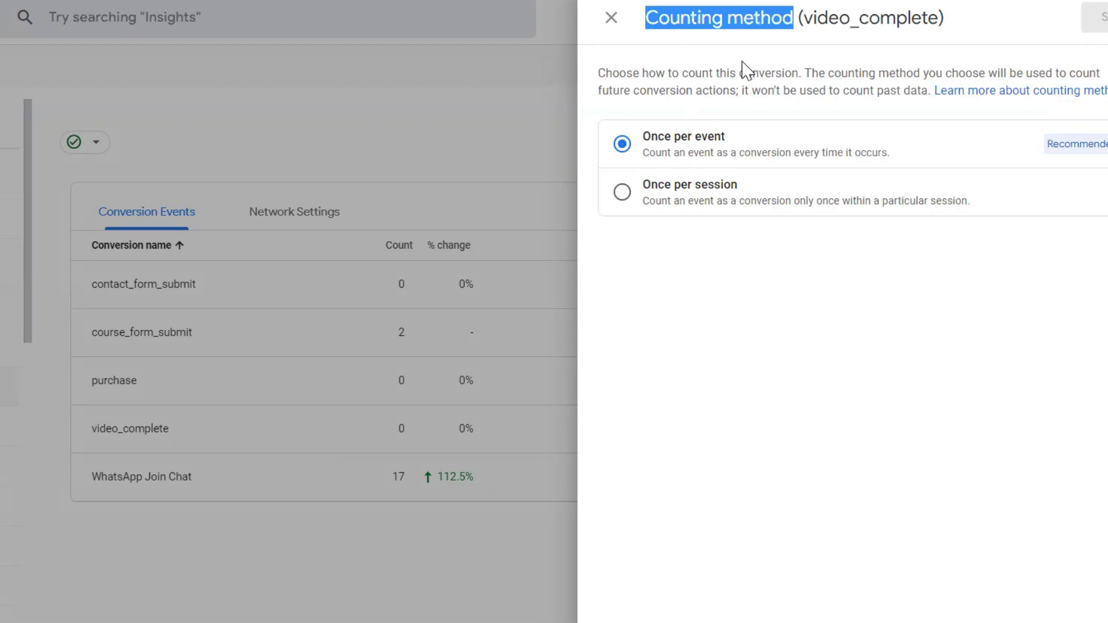
left_click(743, 122)
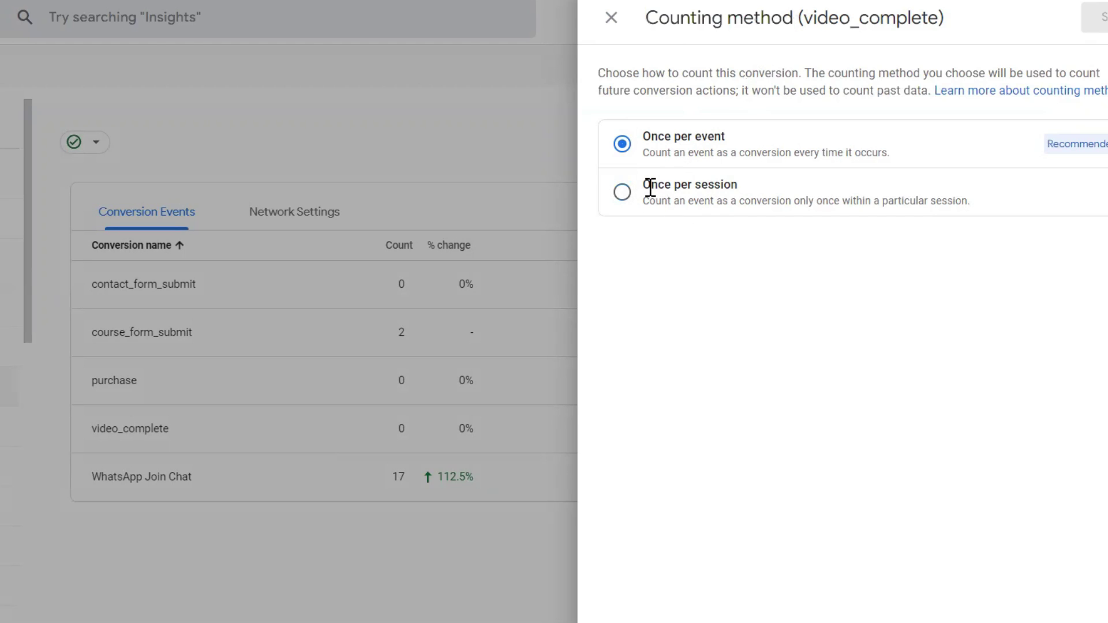
Step: Highlight the Once per session option name and its description
left_click_drag(646, 187, 743, 194)
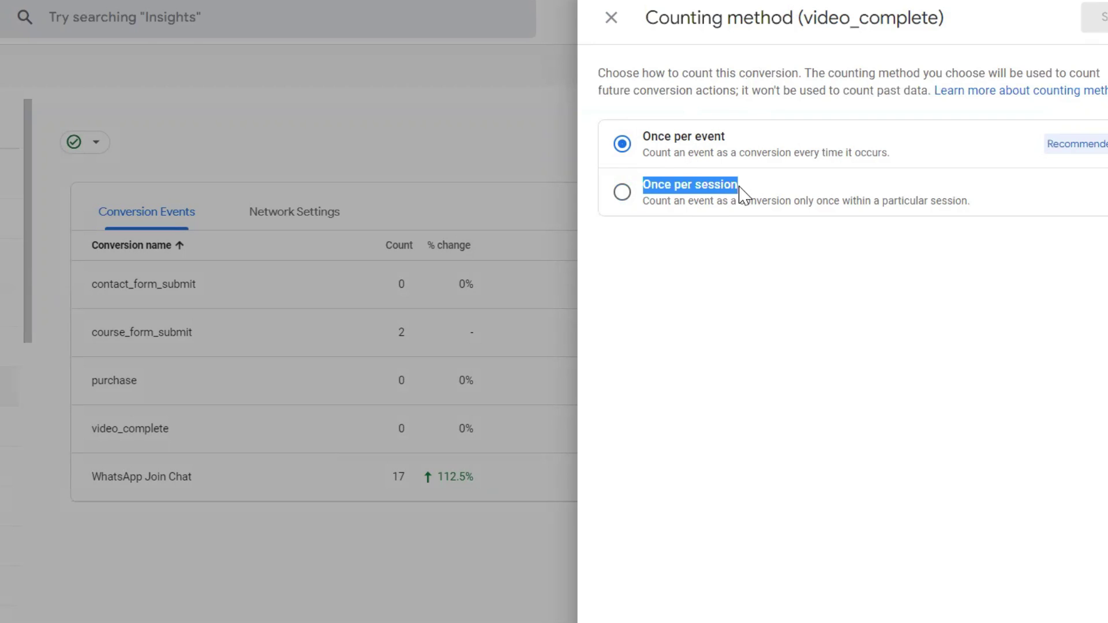
left_click(701, 203)
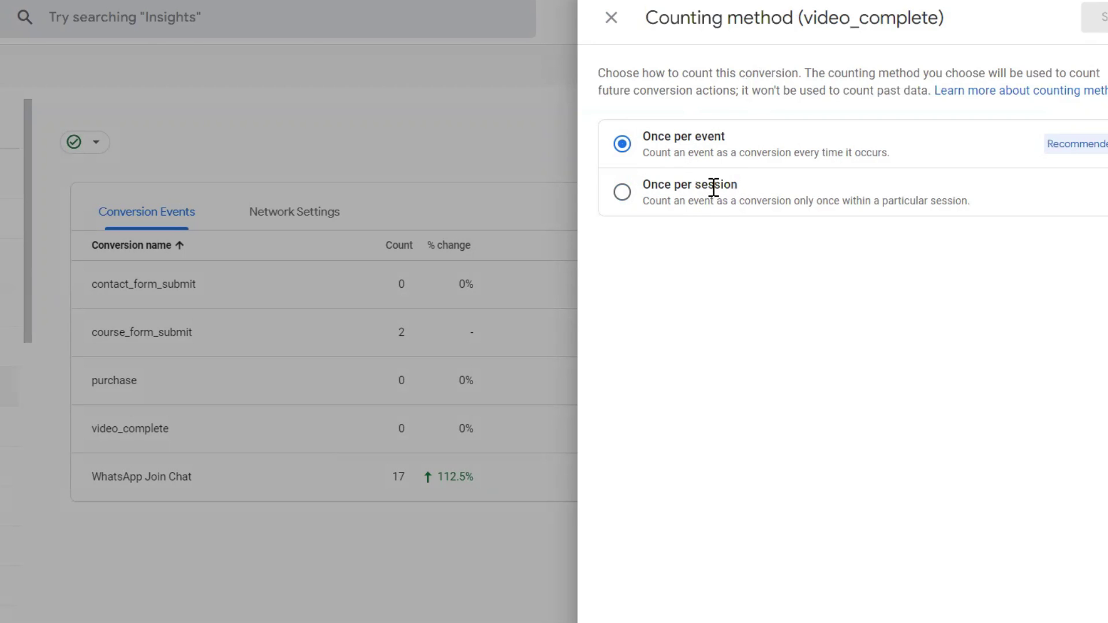
left_click_drag(646, 202, 721, 202)
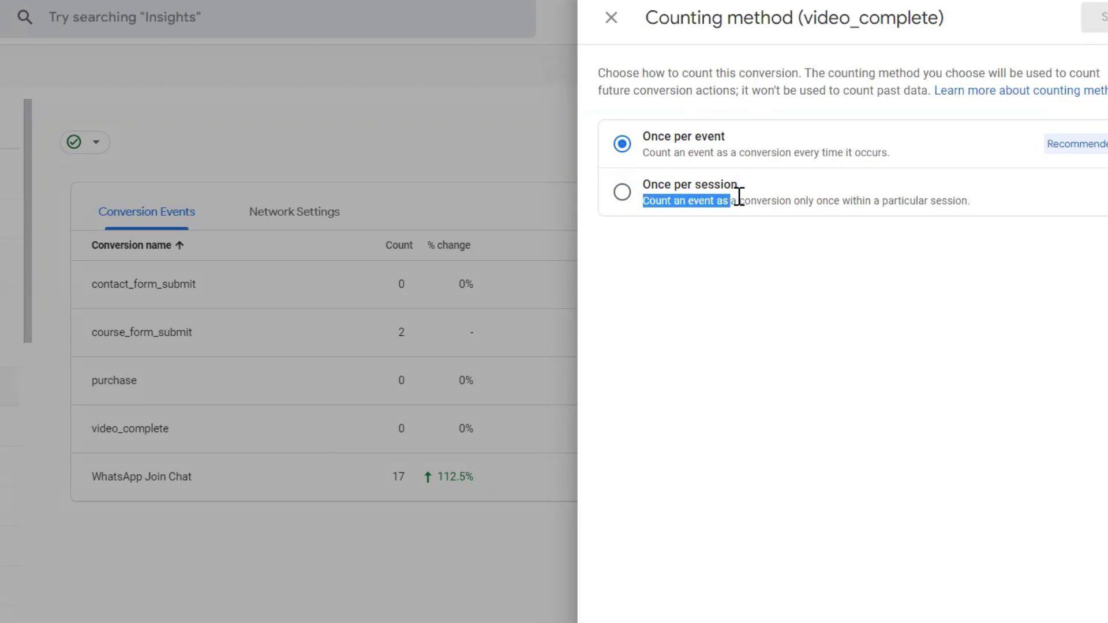
left_click(740, 196)
left_click_drag(646, 201, 809, 200)
left_click(831, 195)
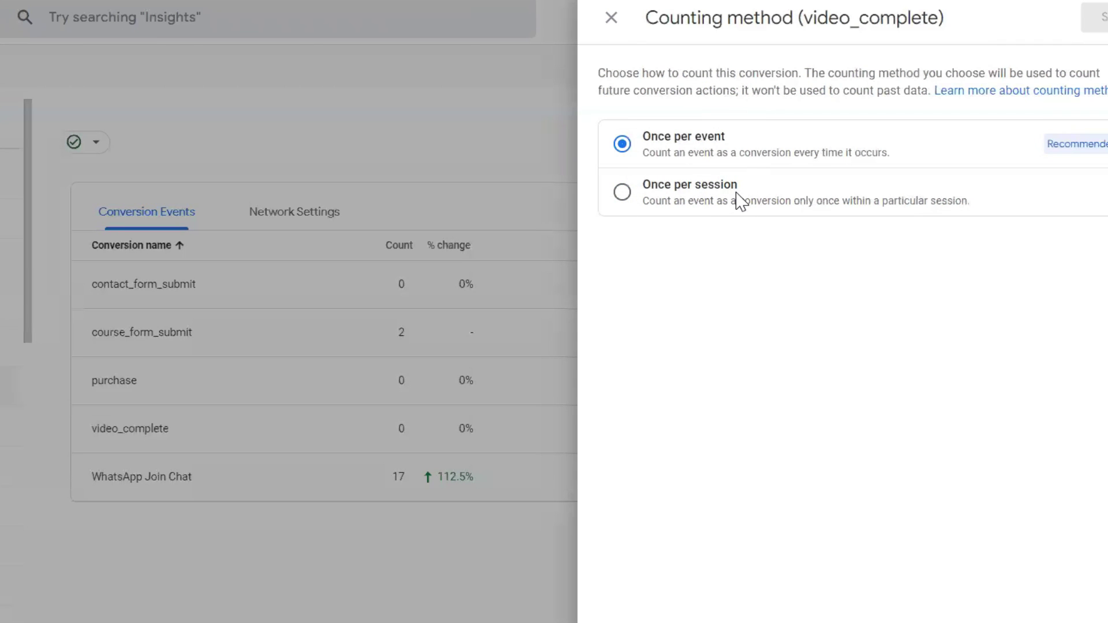
Step: Select Once per session as the counting method and highlight its description
left_click(639, 195)
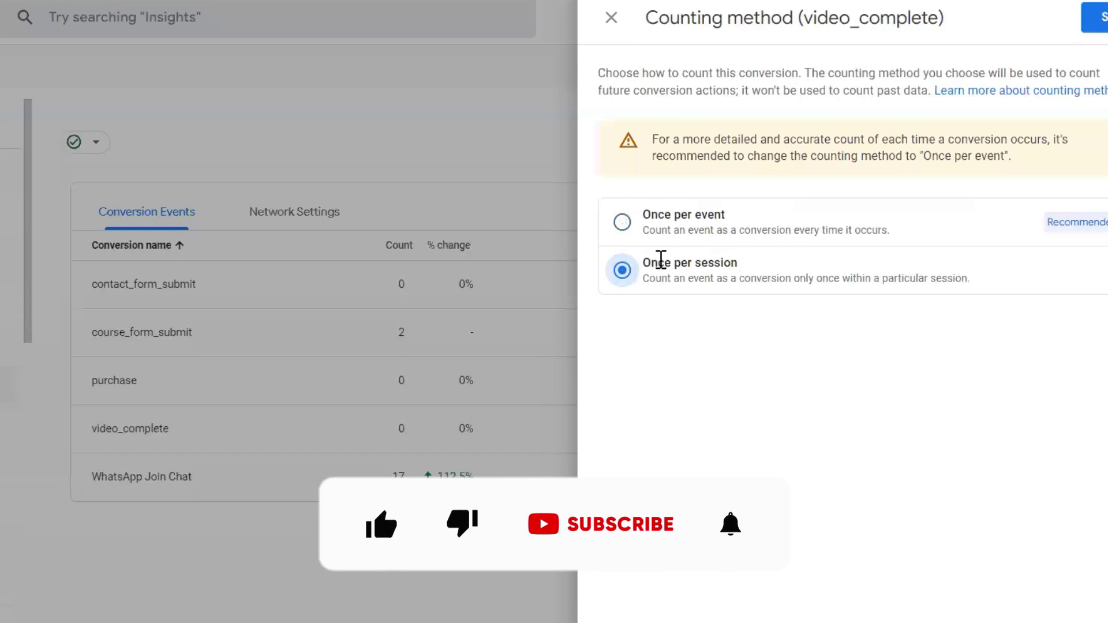
left_click_drag(641, 263, 988, 298)
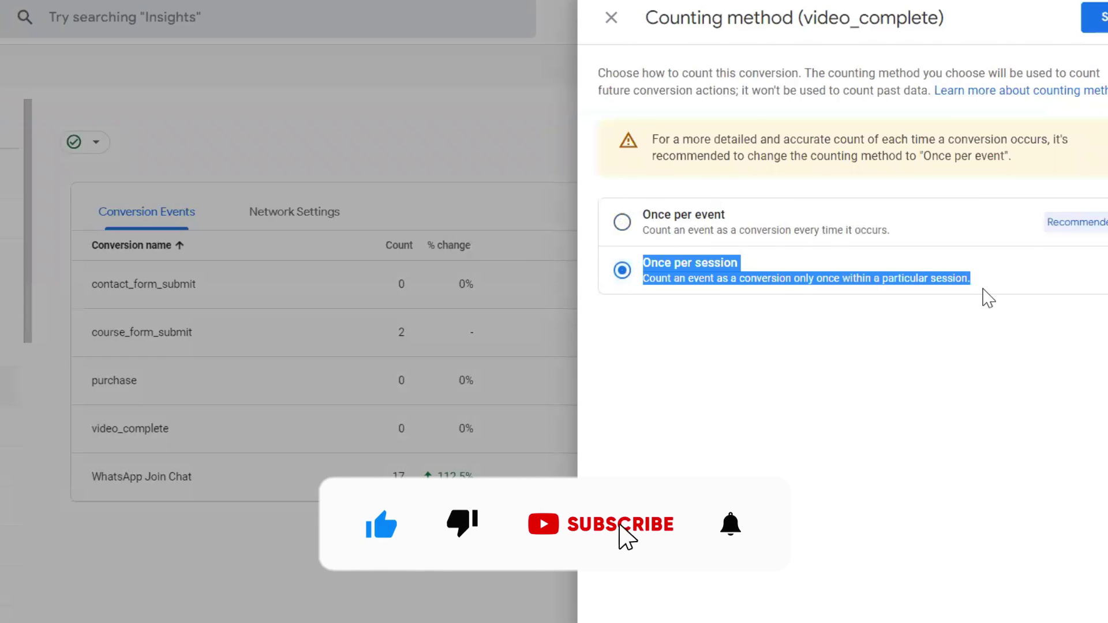
left_click(984, 291)
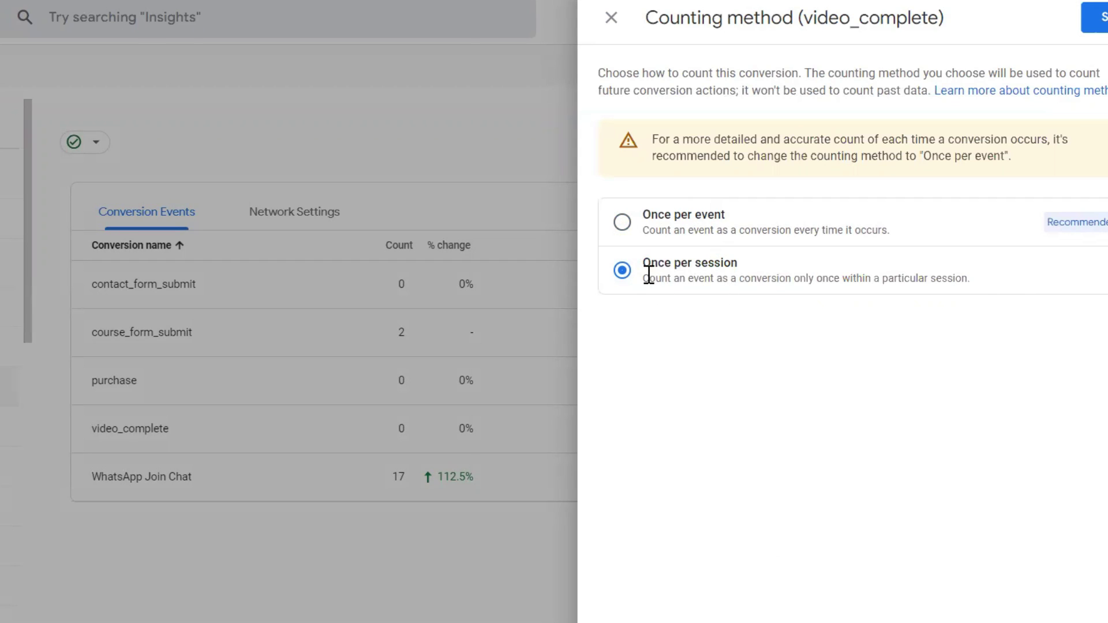
left_click_drag(647, 264, 993, 289)
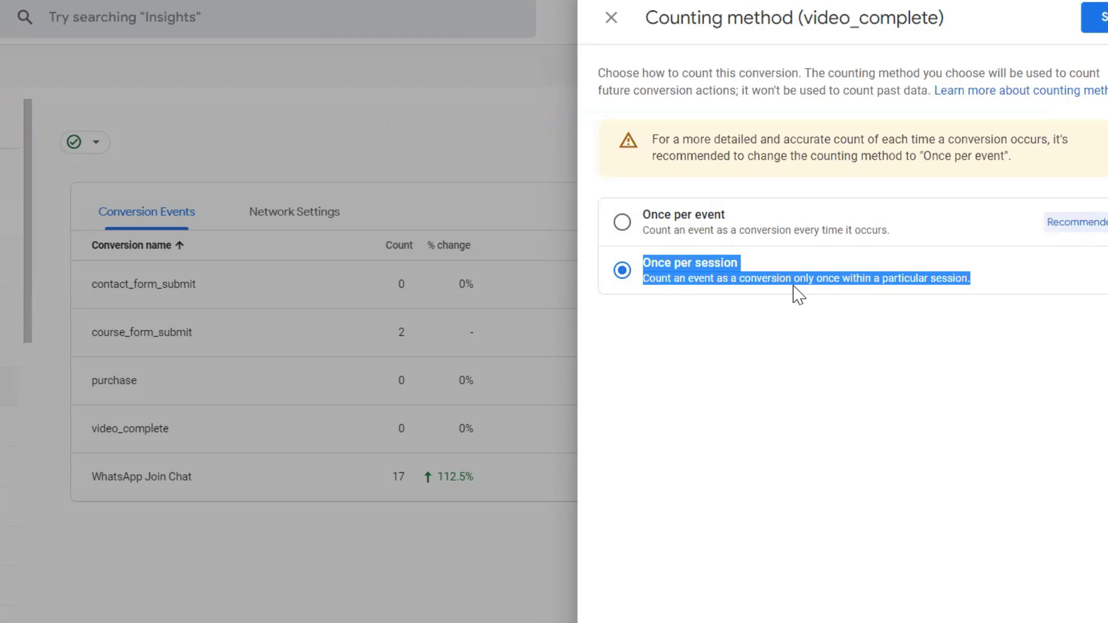
Step: Compare the Once per event and Once per session options by highlighting each in turn
left_click_drag(926, 237, 647, 228)
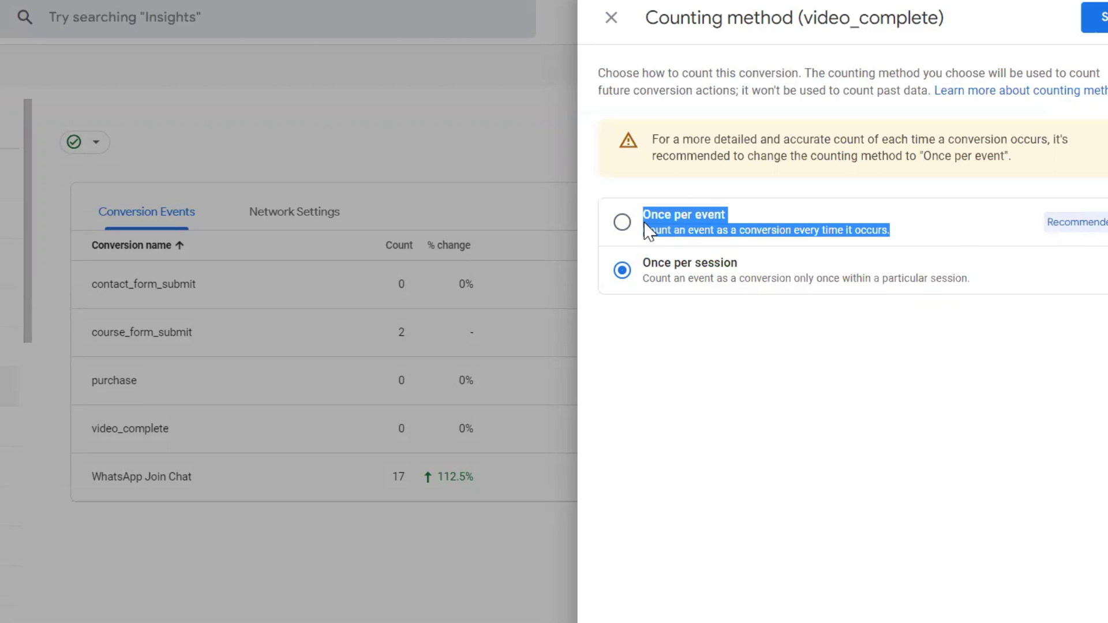
left_click(687, 229)
left_click_drag(635, 219, 816, 230)
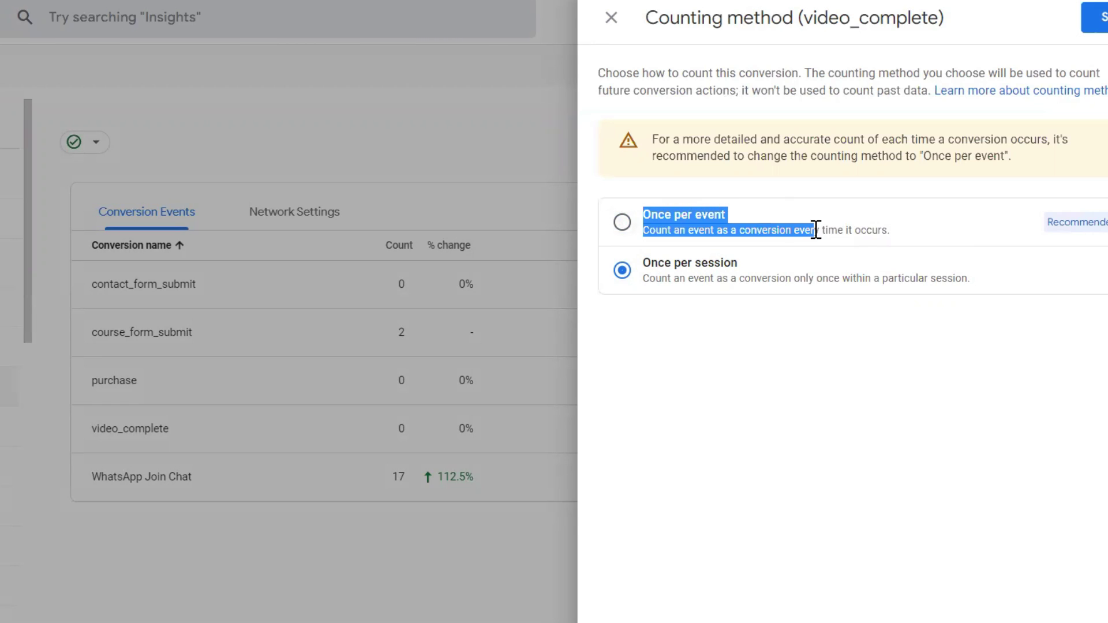
left_click(913, 240)
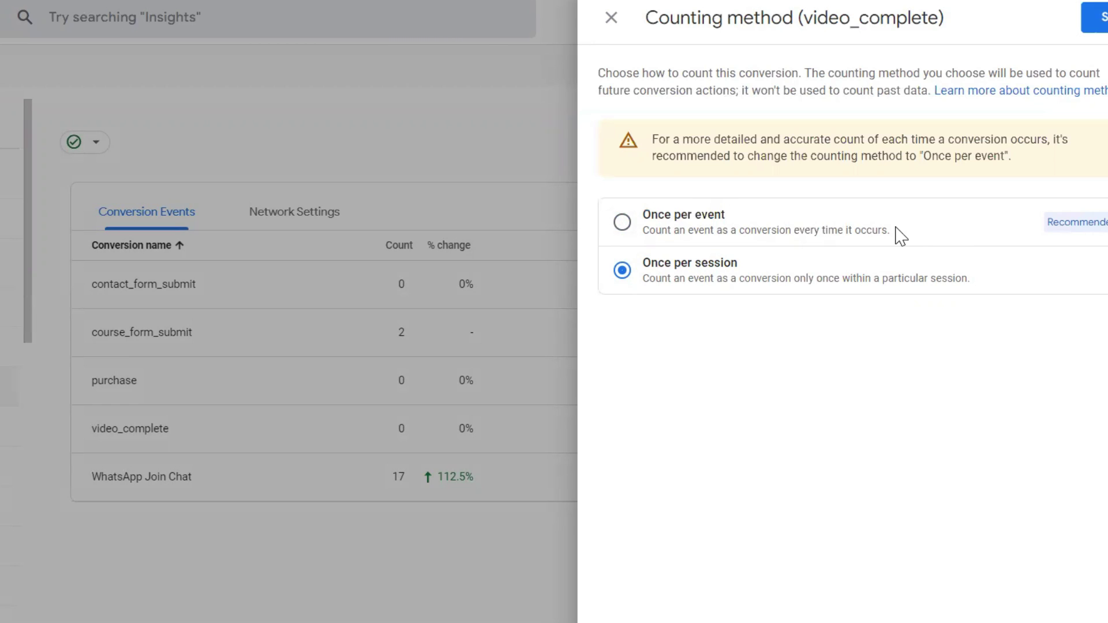
left_click_drag(892, 232, 649, 230)
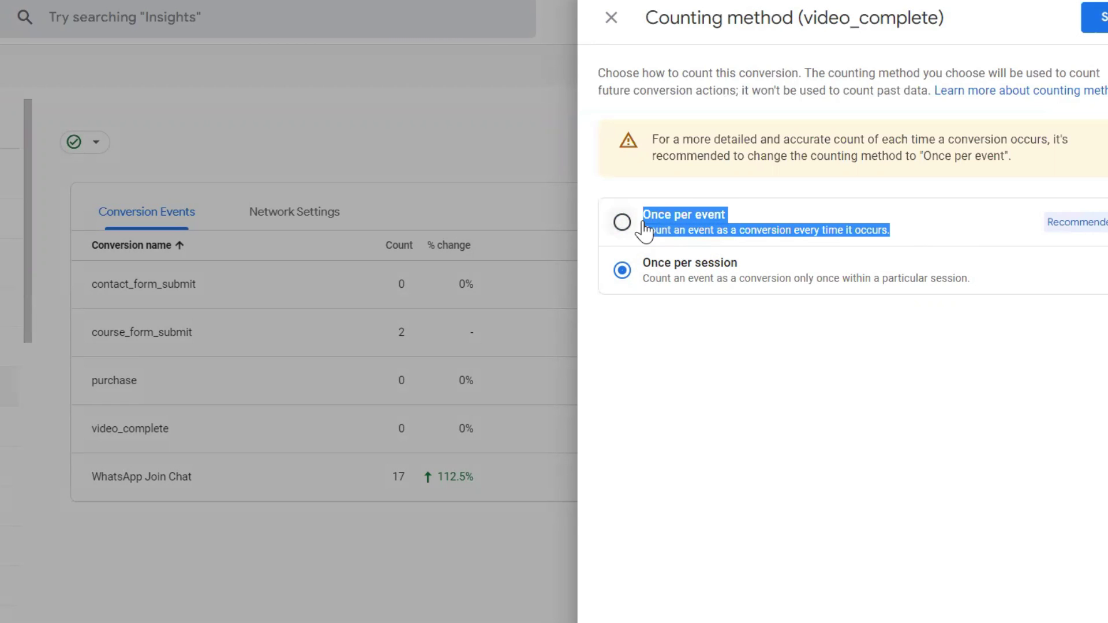
left_click(714, 227)
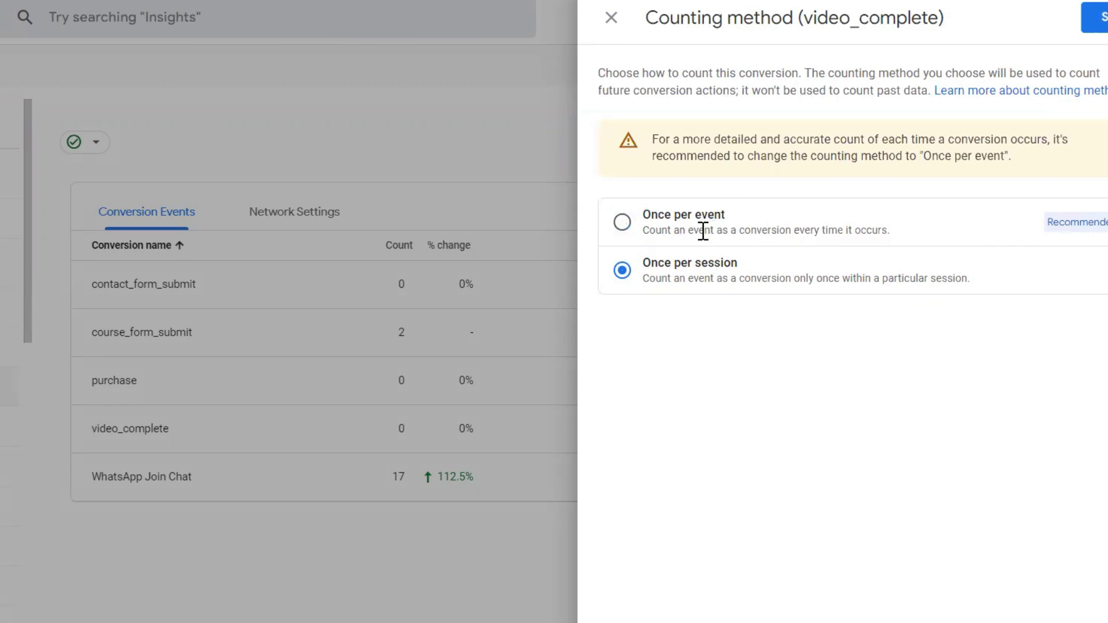
left_click_drag(691, 262, 980, 292)
left_click(979, 287)
Step: Save the Once per session counting method for video_complete
left_click(1095, 17)
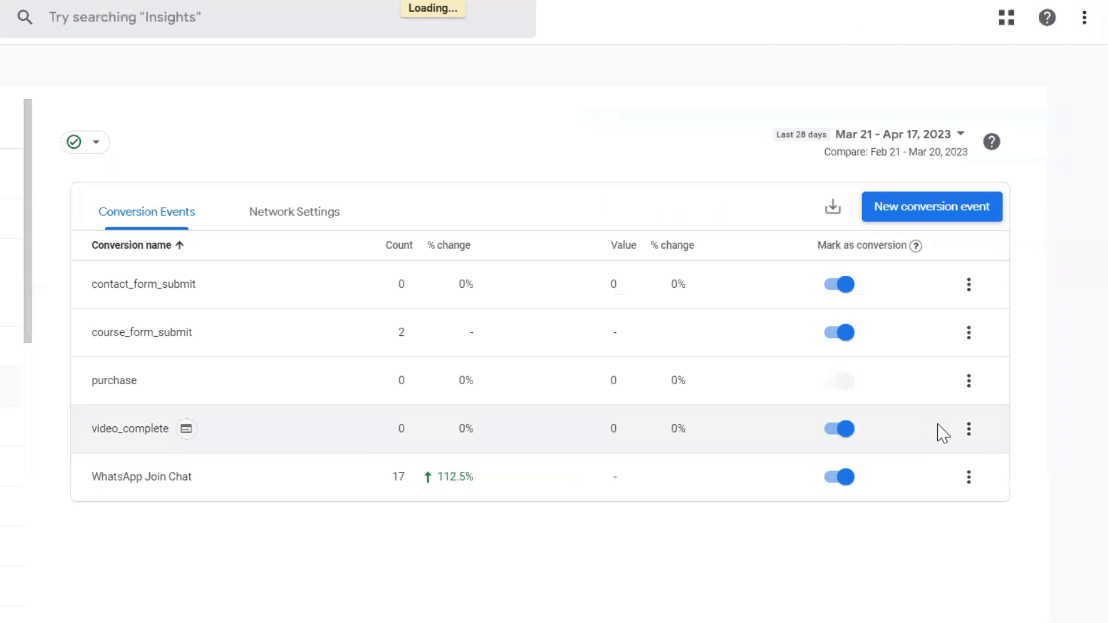
mouse_move(186, 437)
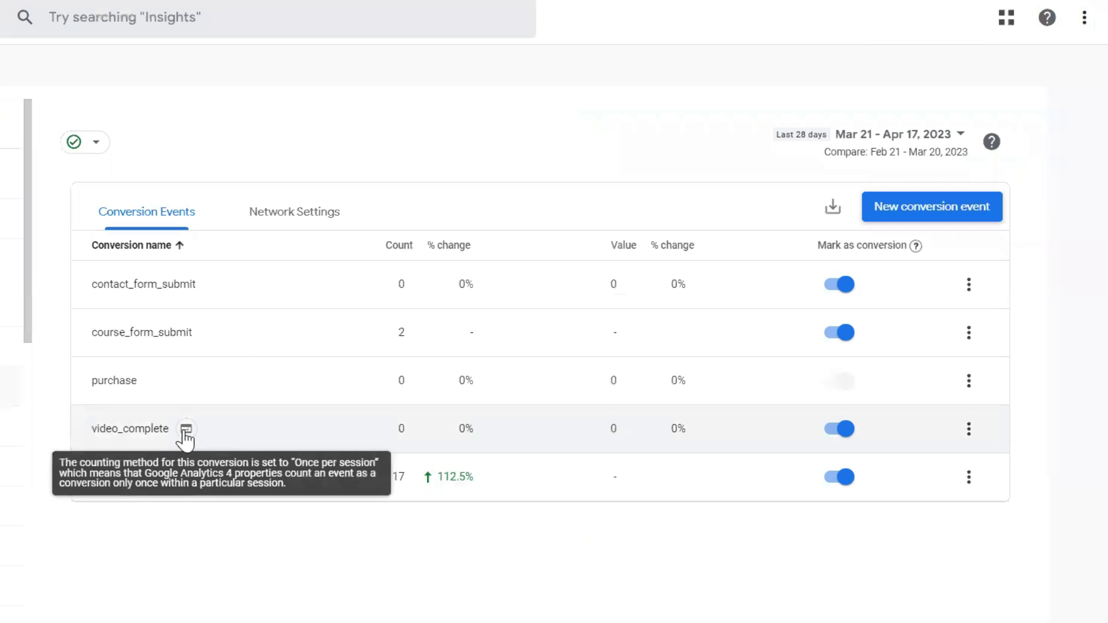